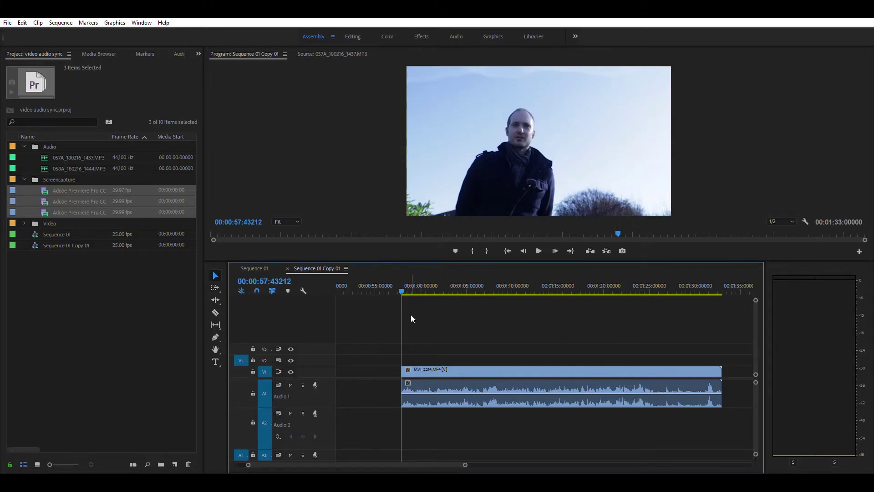
# - Play back the start of MVI_2214.MP4, then select 057A_180216_1437.MP3 in the Audio bin
pyautogui.moveTo(404, 286); pyautogui.dragTo(406, 288)
pyautogui.press('space')
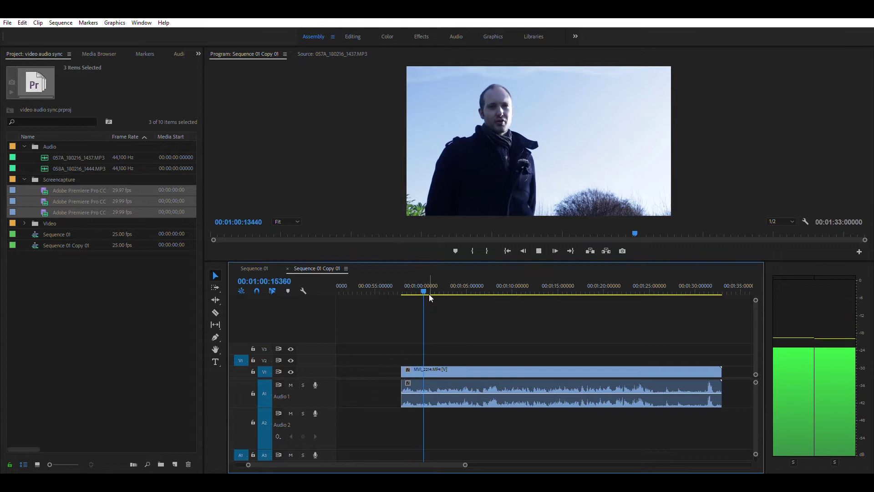
pyautogui.press('space')
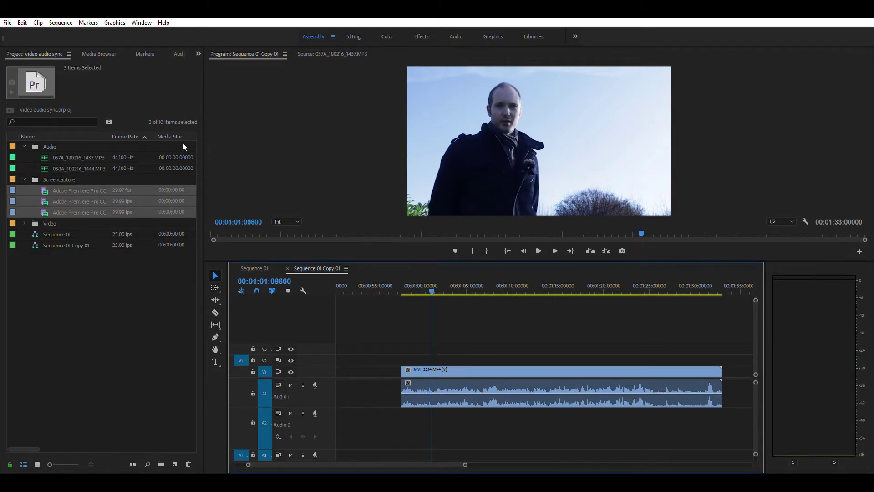
pyautogui.click(87, 153)
pyautogui.click(87, 154)
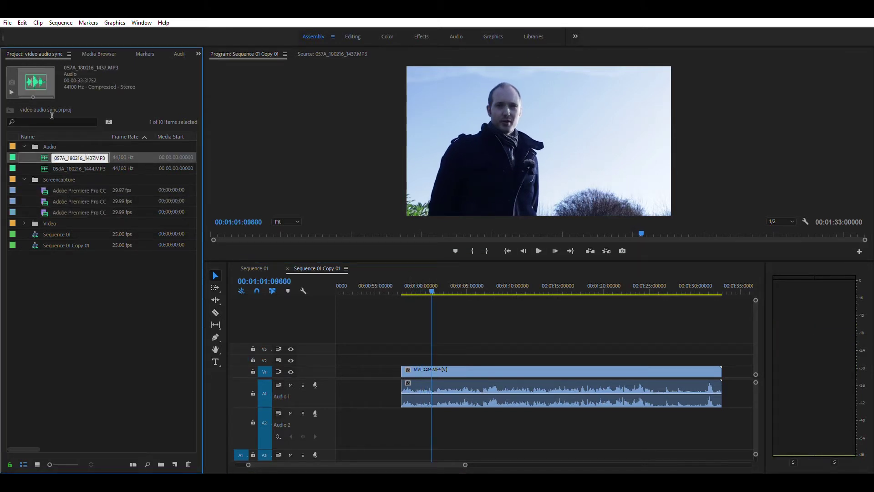
# - Overwrite 057A_180216_1437.MP3 into the sequence at the camera clip's start and move it to Audio 2
pyautogui.moveTo(45, 154); pyautogui.dragTo(224, 103)
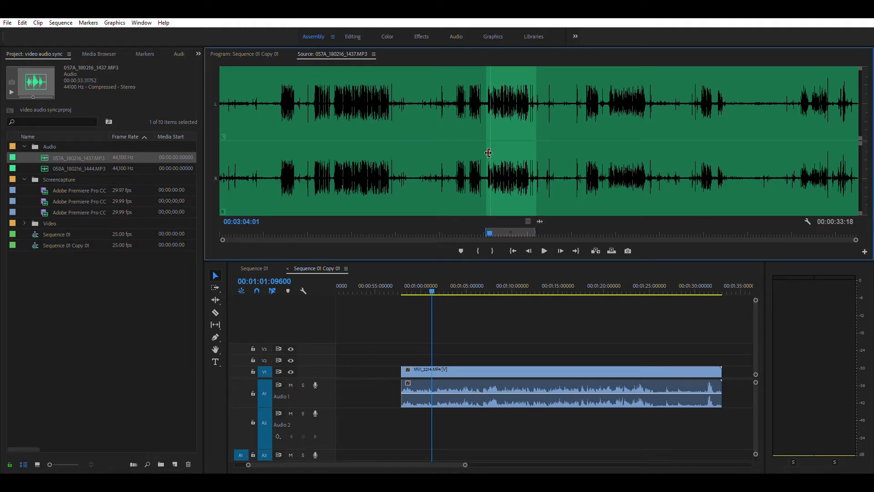
pyautogui.click(402, 286)
pyautogui.click(331, 51)
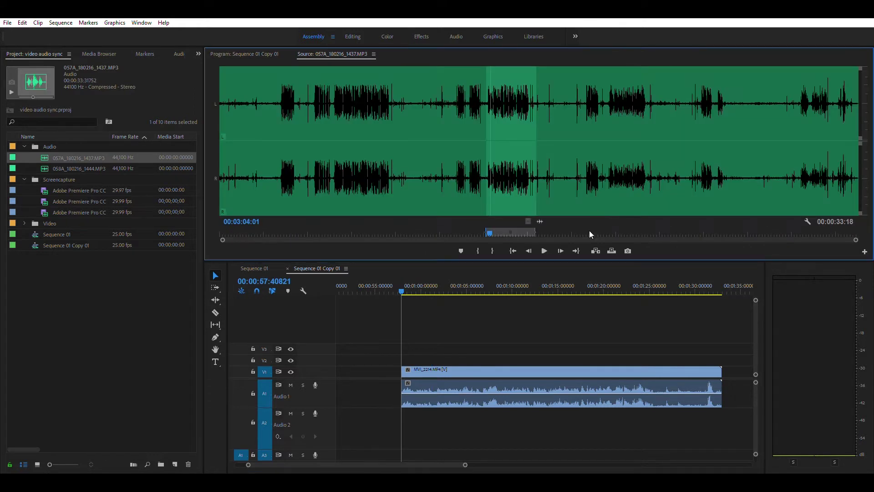
pyautogui.click(610, 248)
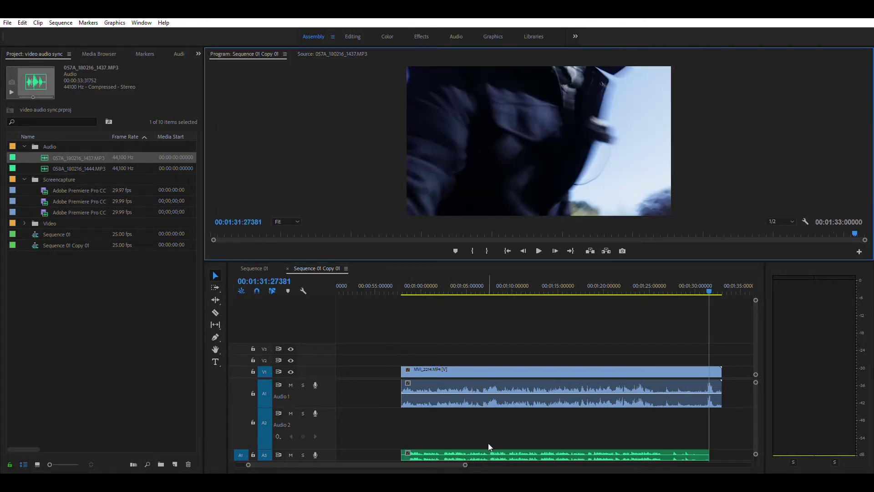
pyautogui.moveTo(488, 452); pyautogui.dragTo(496, 423)
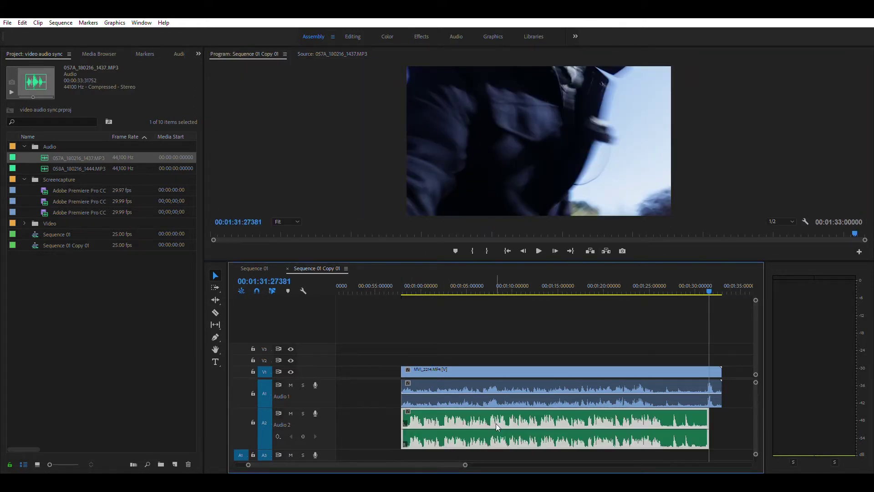
# - Slide the external audio left to roughly match, razor it at the playhead, and delete the lead-in
pyautogui.click(403, 286)
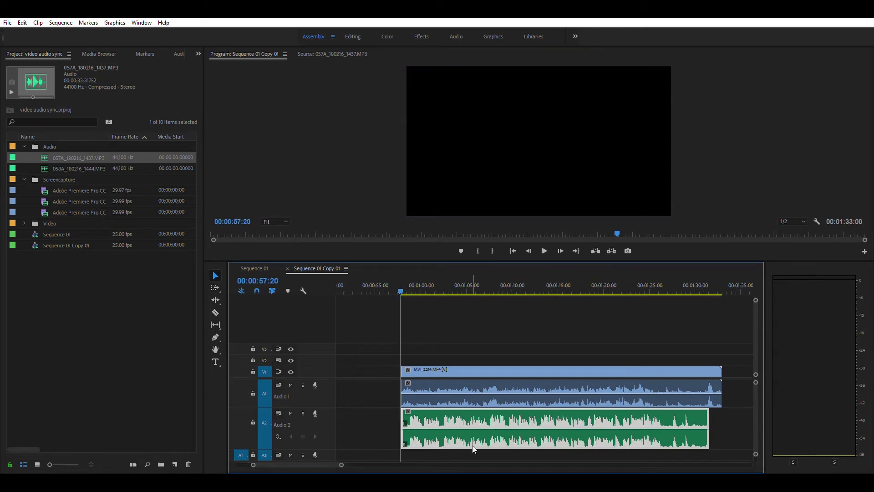
pyautogui.moveTo(342, 464); pyautogui.dragTo(284, 464)
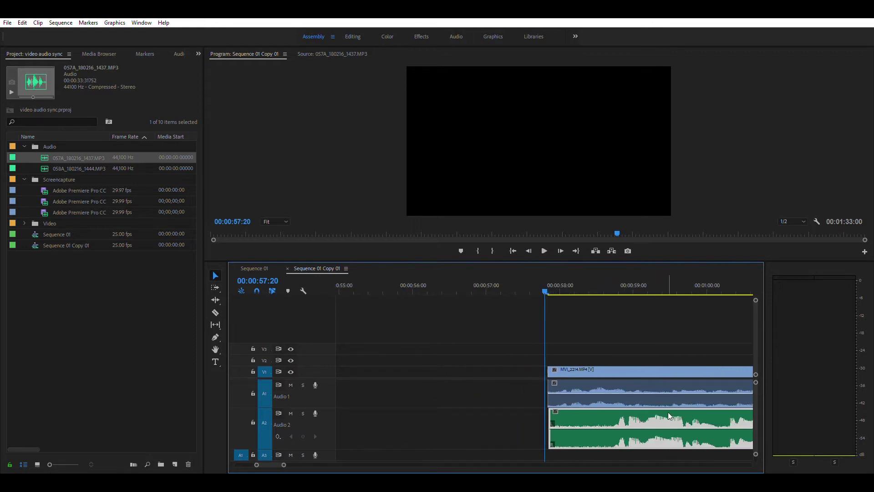
pyautogui.moveTo(668, 414); pyautogui.dragTo(592, 419)
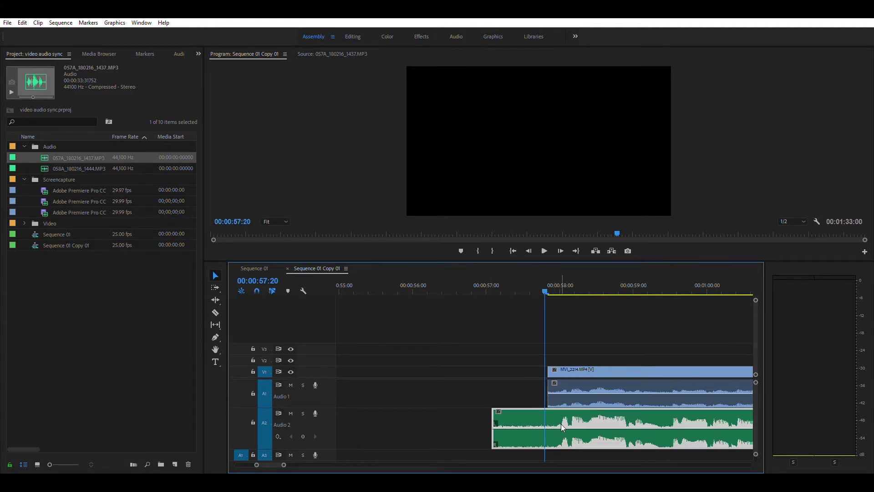
pyautogui.press('c')
pyautogui.click(546, 425)
pyautogui.press('v')
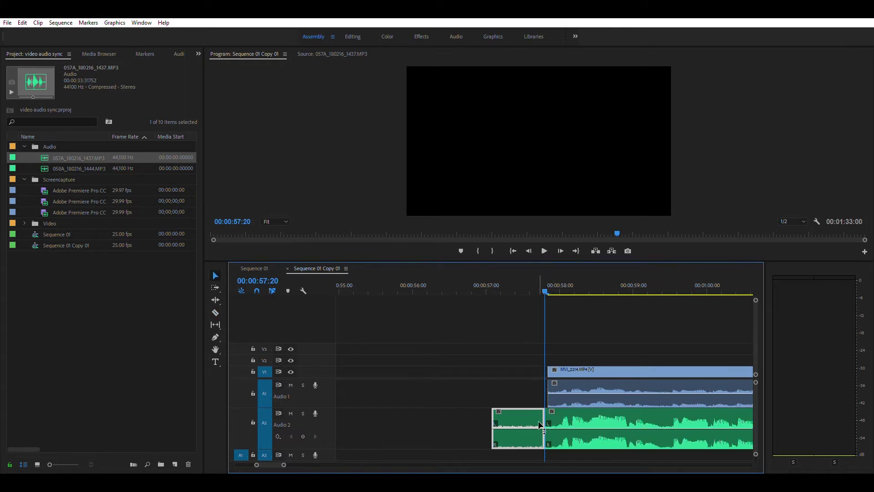
pyautogui.press('Delete')
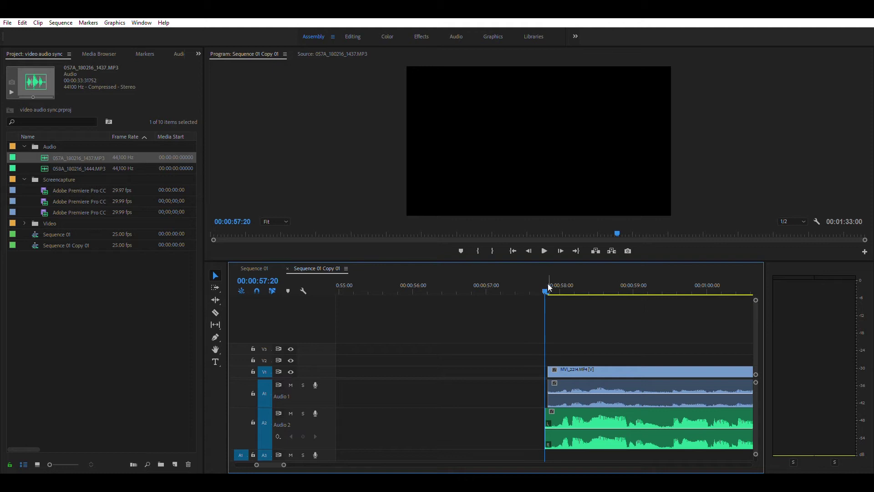
pyautogui.press('space')
pyautogui.press('space')
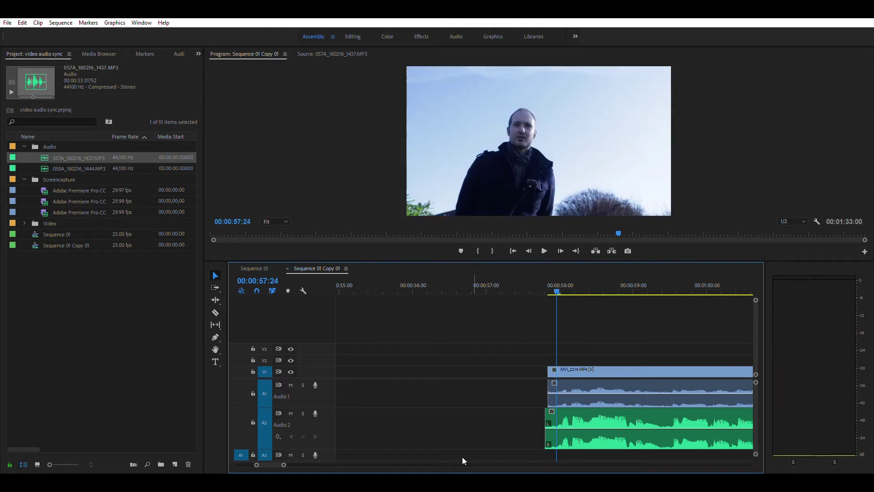
# - Zoom in on the clip start and cut away the leftover leading piece of external audio
pyautogui.moveTo(285, 458); pyautogui.dragTo(272, 460)
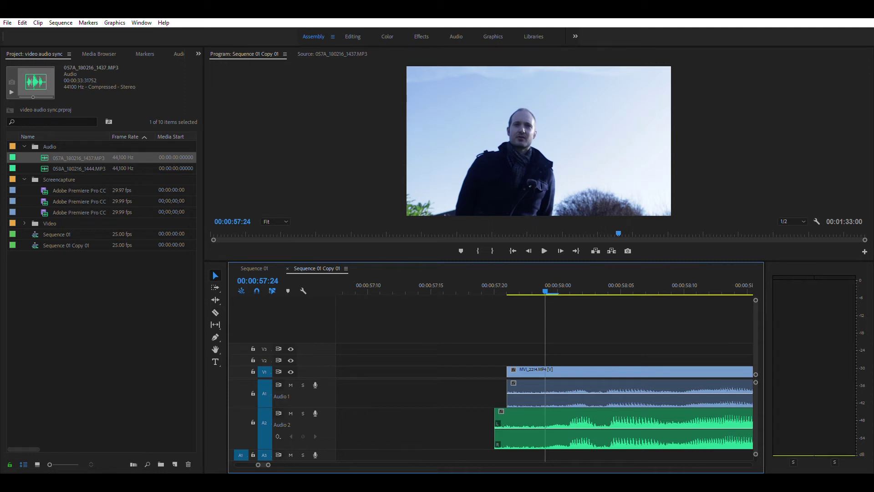
pyautogui.press('c')
pyautogui.click(533, 421)
pyautogui.press('v')
pyautogui.click(519, 425)
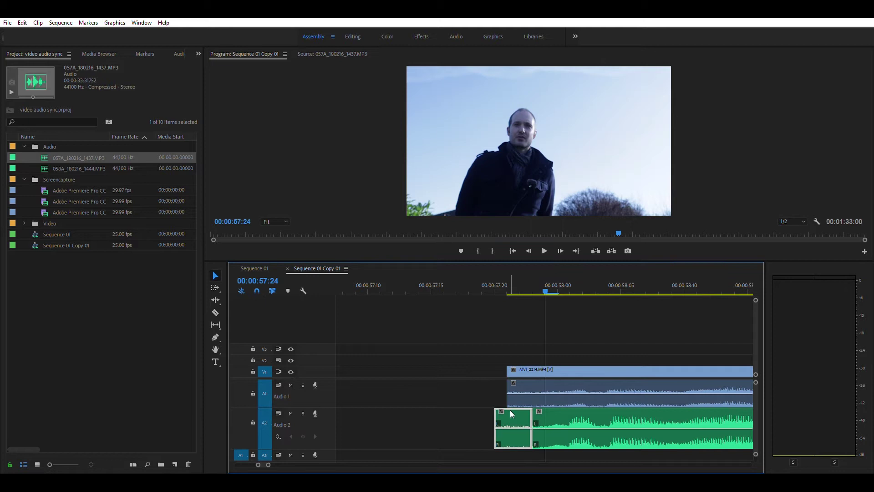
pyautogui.press('Delete')
# - Drag the Audio 2 clip to match the camera sound, verify by playback, and nudge it one frame later
pyautogui.moveTo(559, 409)
pyautogui.mouseDown()
pyautogui.moveTo(551, 408)
pyautogui.moveTo(566, 414)
pyautogui.moveTo(541, 415)
pyautogui.moveTo(571, 419)
pyautogui.mouseUp()
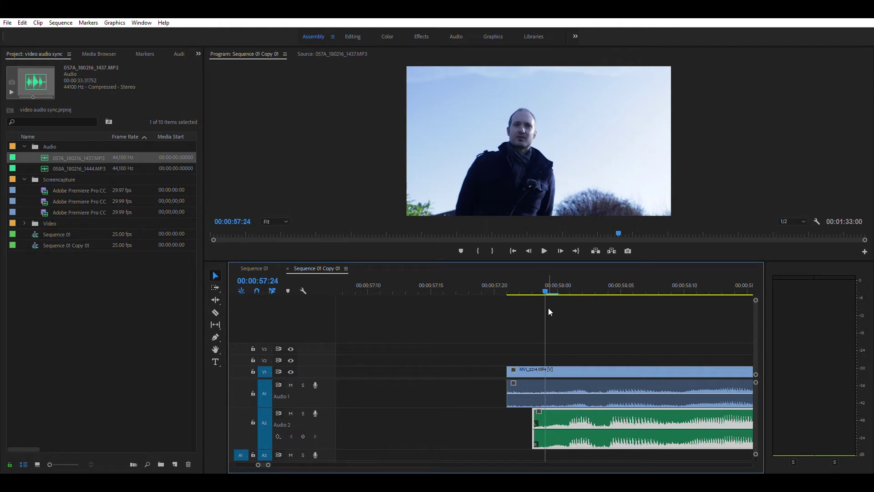
pyautogui.press('space')
pyautogui.press('space')
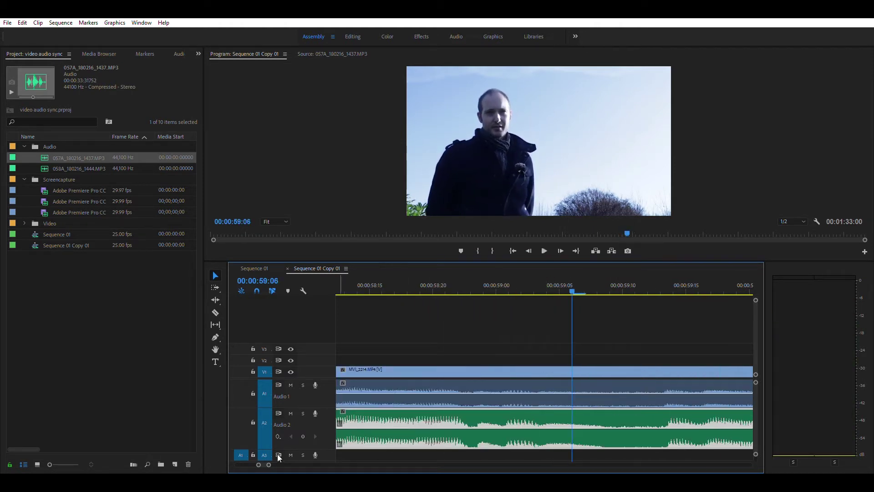
pyautogui.hscroll(-7, 381, 415)
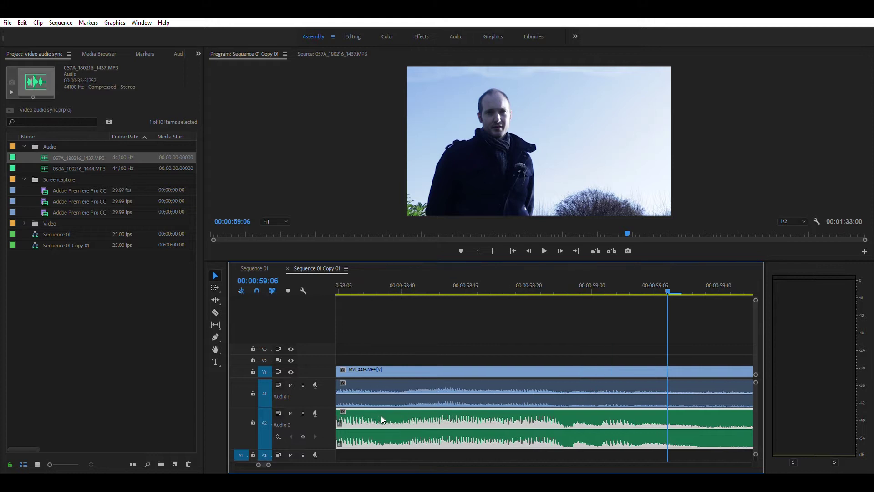
pyautogui.moveTo(497, 412); pyautogui.dragTo(483, 412)
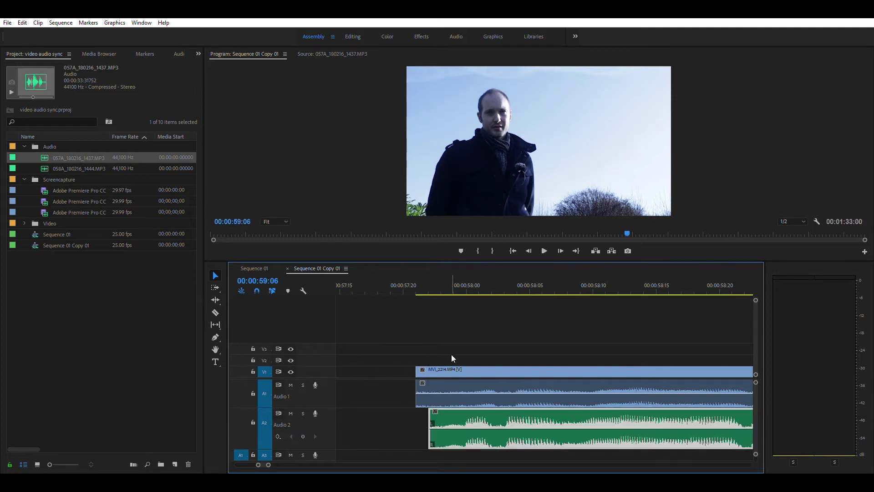
pyautogui.click(430, 285)
pyautogui.press('space')
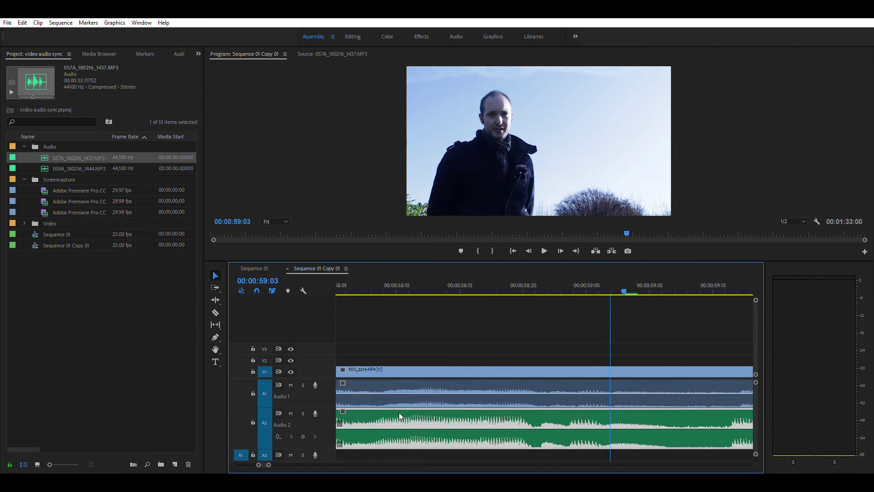
pyautogui.press('space')
pyautogui.scroll(3, 400, 413)
pyautogui.hotkey('alt', 'Right')
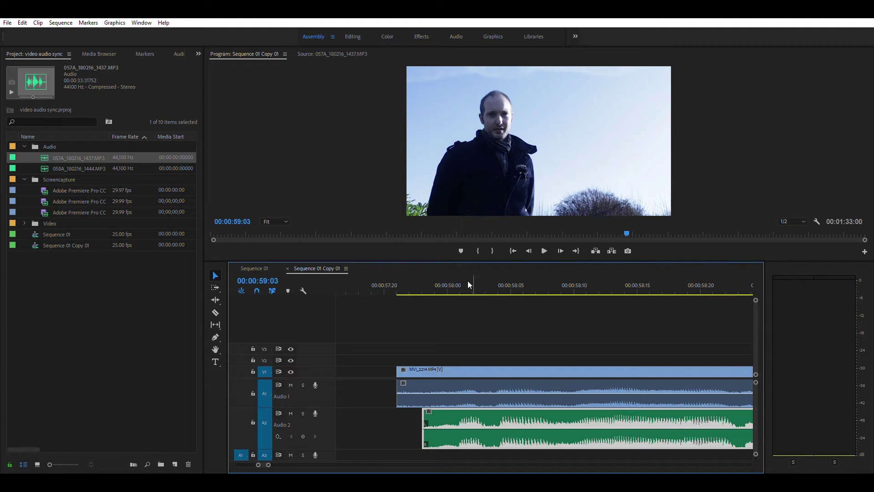
# - Show audio time units, zoom in, and drag the Audio 2 clip left until its peaks match Audio 1
pyautogui.rightClick(412, 291)
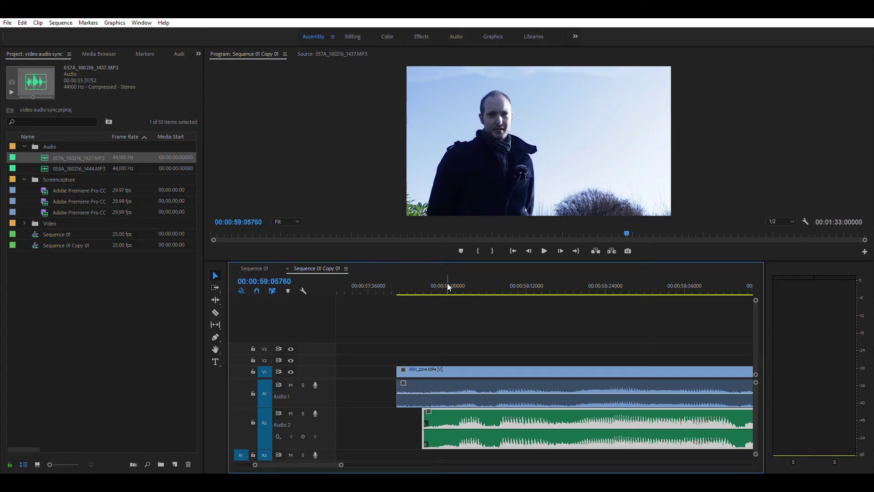
pyautogui.click(446, 285)
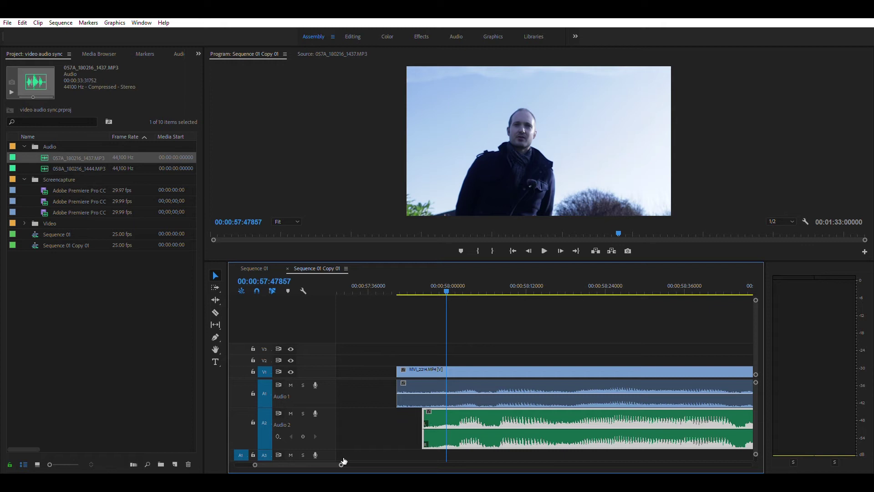
pyautogui.moveTo(342, 461); pyautogui.dragTo(331, 459)
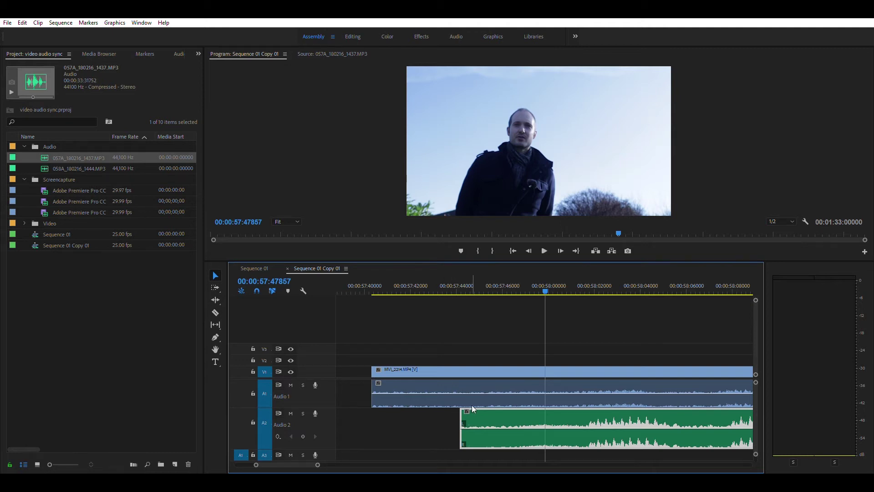
pyautogui.click(359, 284)
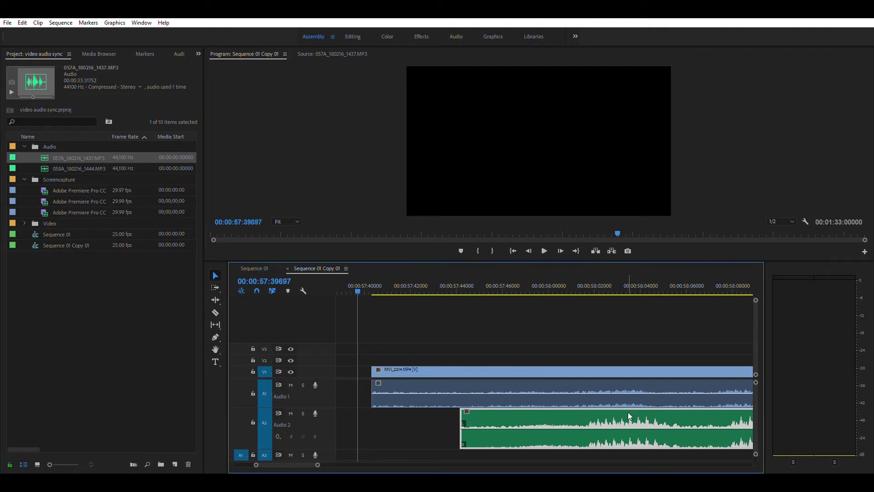
pyautogui.moveTo(626, 415)
pyautogui.mouseDown()
pyautogui.moveTo(590, 417)
pyautogui.moveTo(611, 417)
pyautogui.mouseUp()
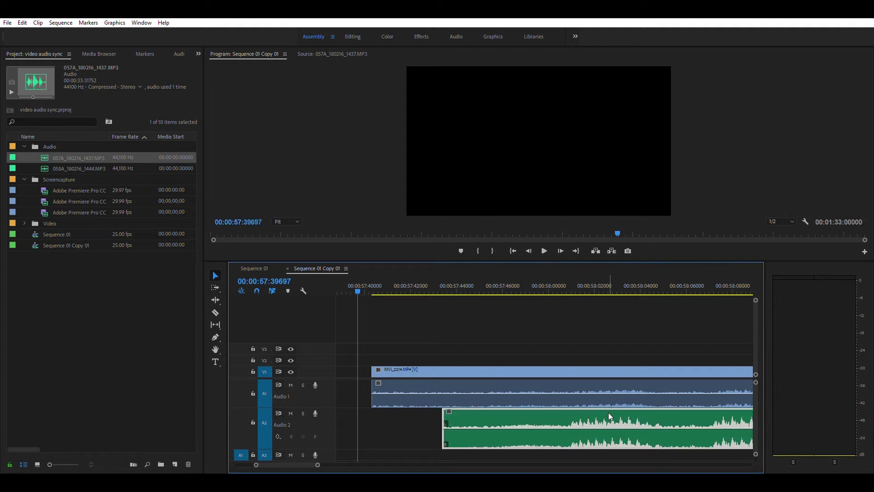
pyautogui.moveTo(599, 415); pyautogui.dragTo(594, 416)
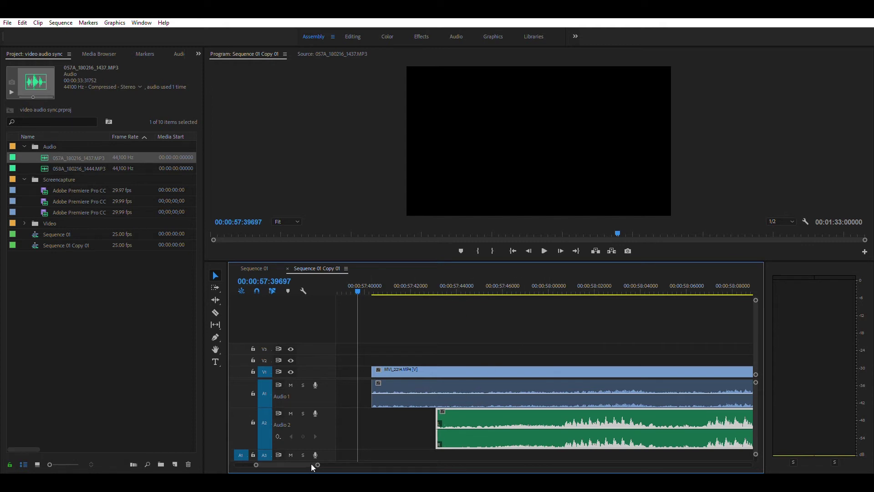
pyautogui.moveTo(318, 464); pyautogui.dragTo(361, 464)
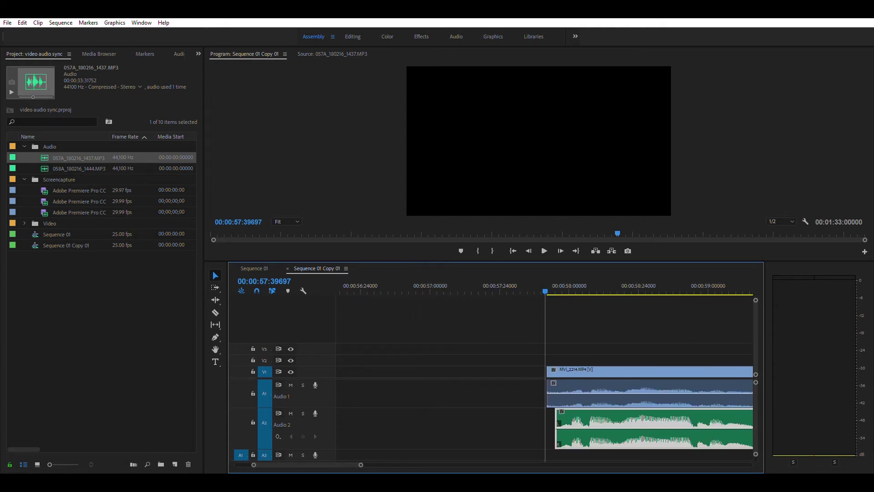
pyautogui.press('space')
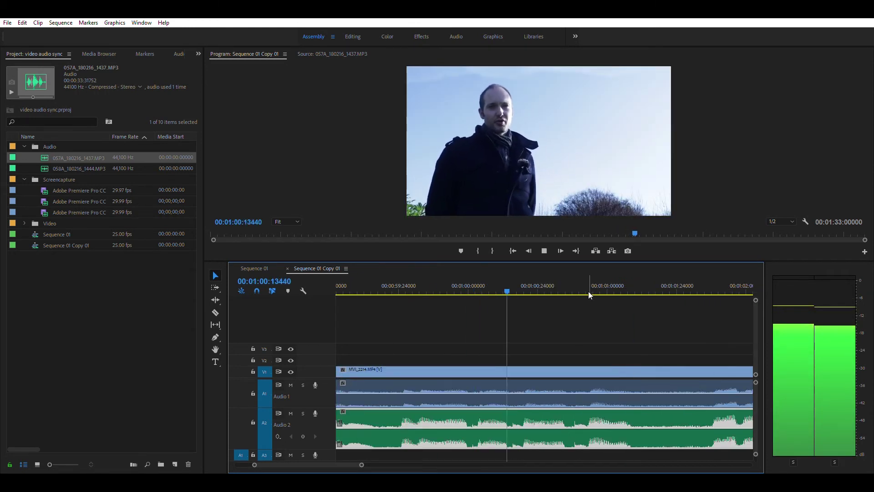
pyautogui.press('space')
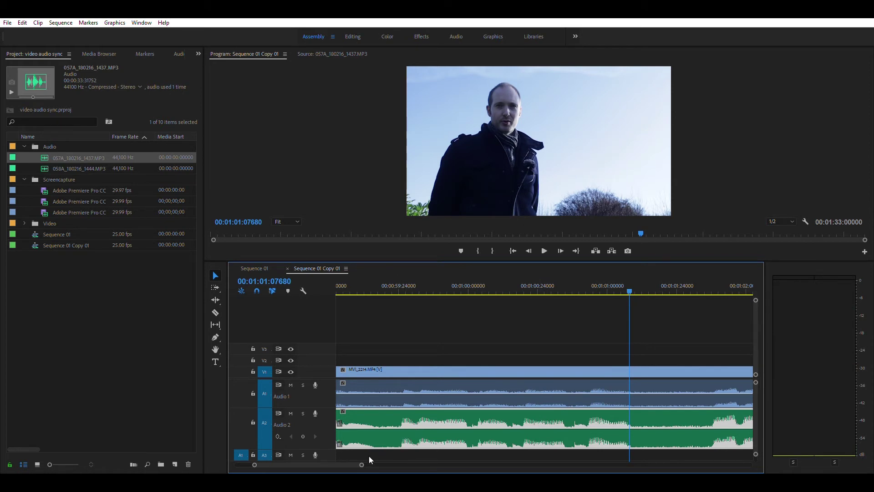
pyautogui.moveTo(365, 460); pyautogui.dragTo(331, 462)
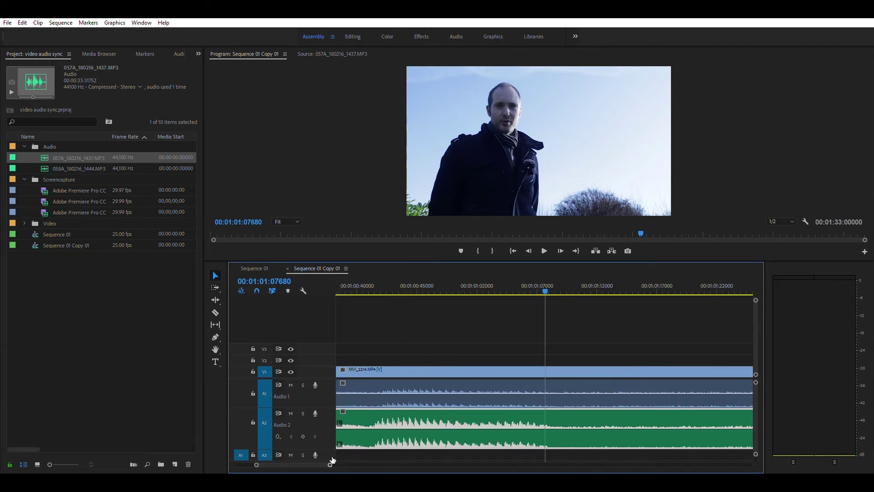
pyautogui.scroll(-5, 318, 456)
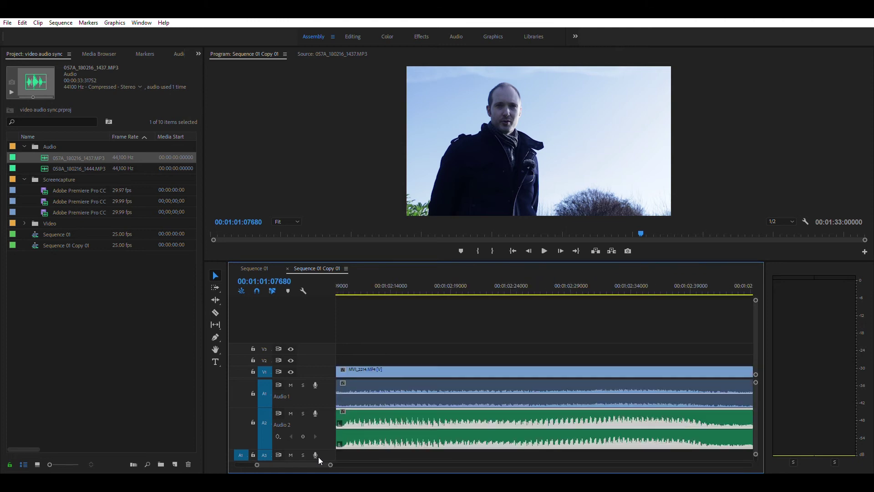
pyautogui.moveTo(332, 460); pyautogui.dragTo(354, 462)
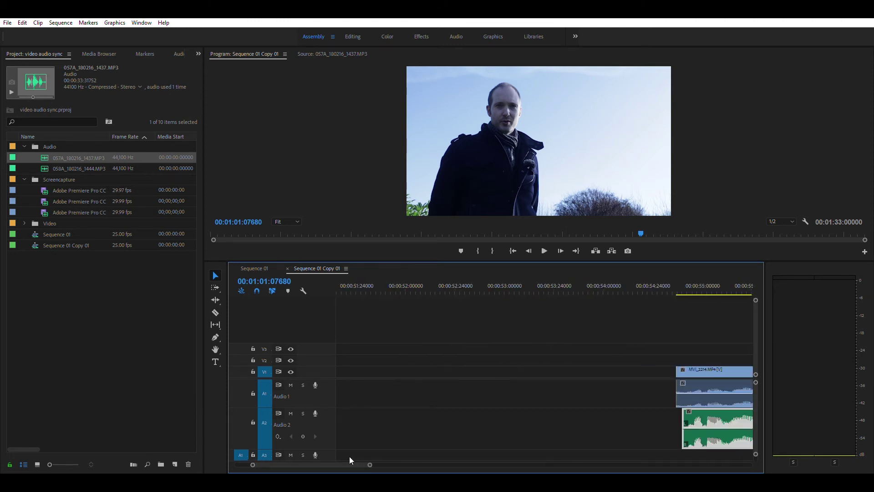
pyautogui.moveTo(351, 457); pyautogui.dragTo(350, 457)
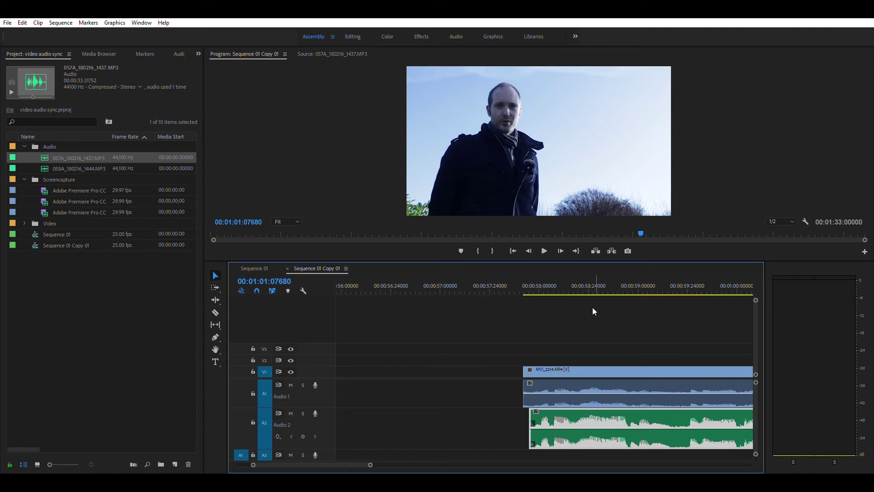
# - In the Audio workspace, drag Fill Right with Left from Audio Effects onto the Audio 2 clip
pyautogui.click(455, 32)
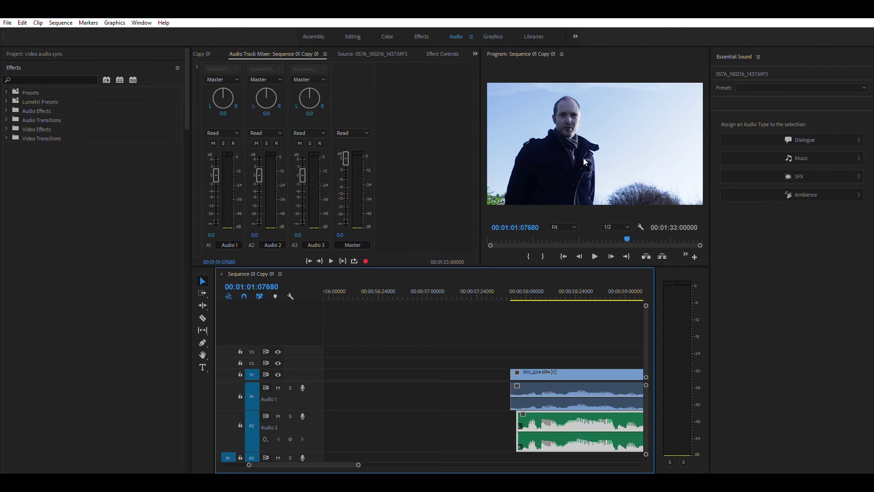
pyautogui.click(6, 110)
pyautogui.scroll(-15, 72, 223)
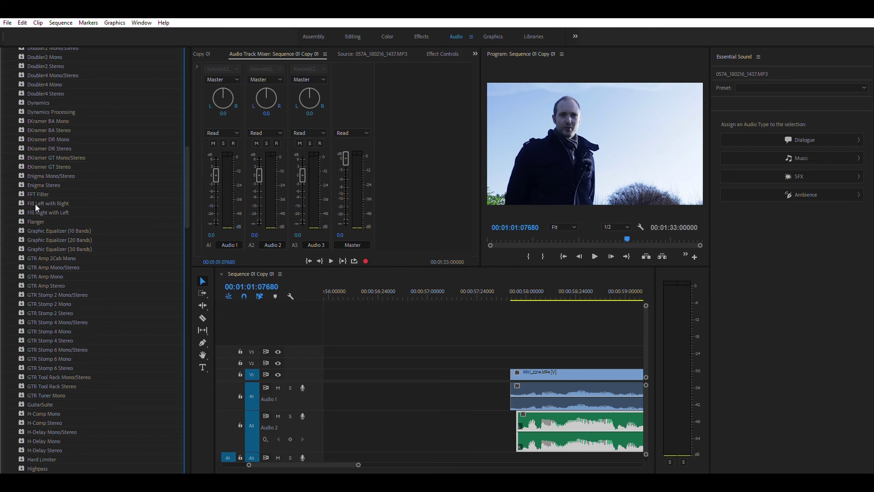
pyautogui.moveTo(37, 210); pyautogui.dragTo(559, 428)
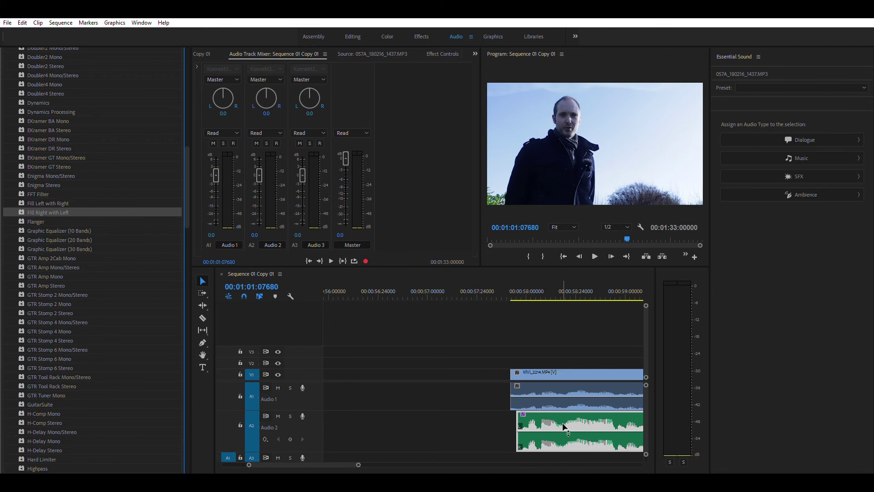
# - Play the sequence from just before the clips to hear the combined audio
pyautogui.click(522, 290)
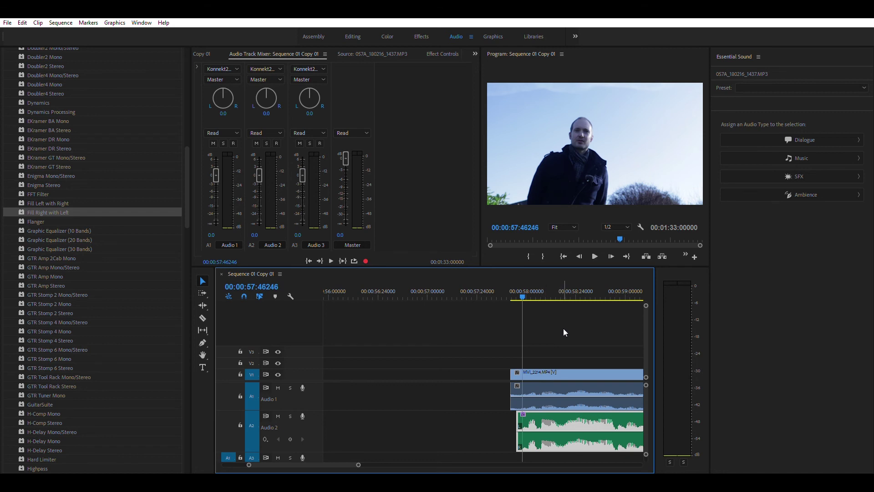
pyautogui.press('space')
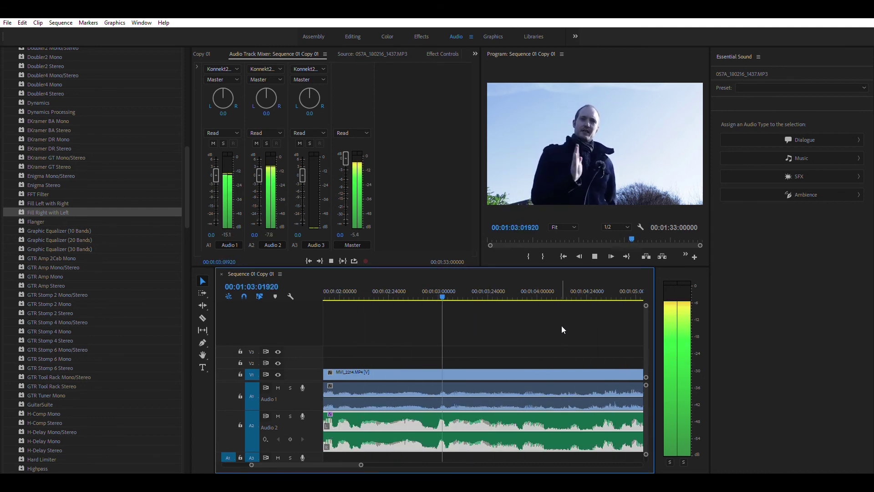
pyautogui.press('space')
# - Mute the camera audio on Audio 1 and replay the section to hear only the external recording
pyautogui.click(279, 385)
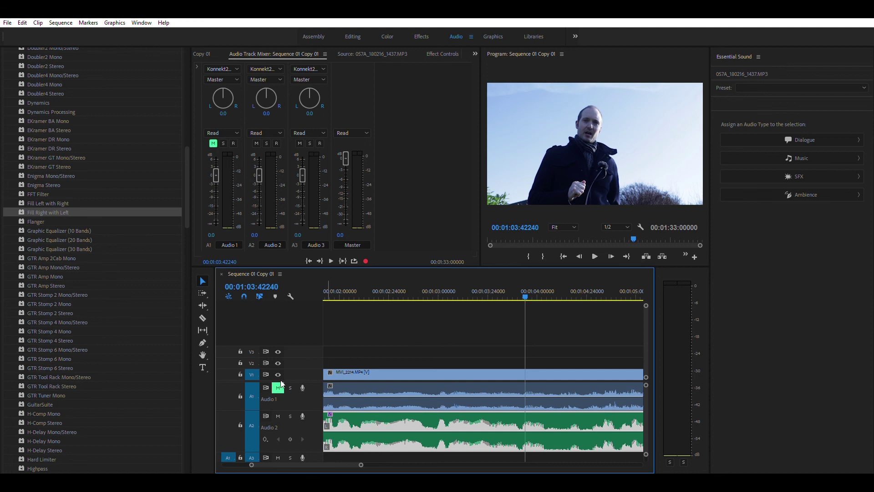
pyautogui.click(345, 295)
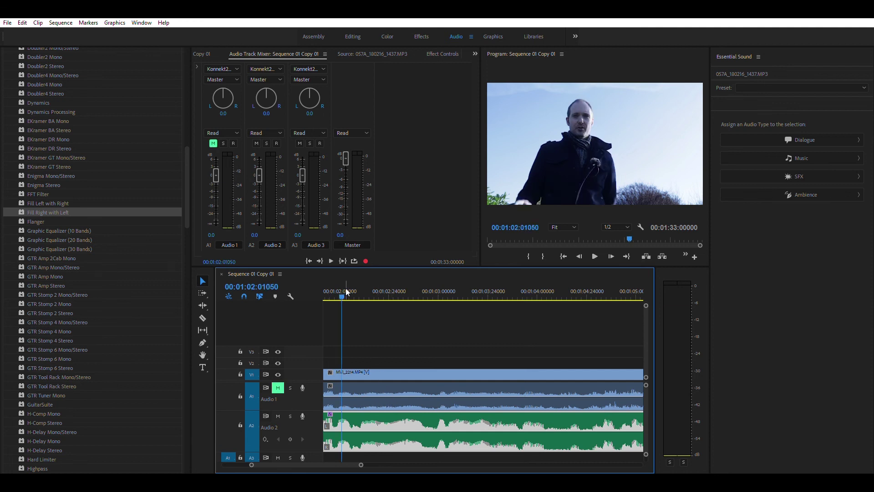
pyautogui.press('space')
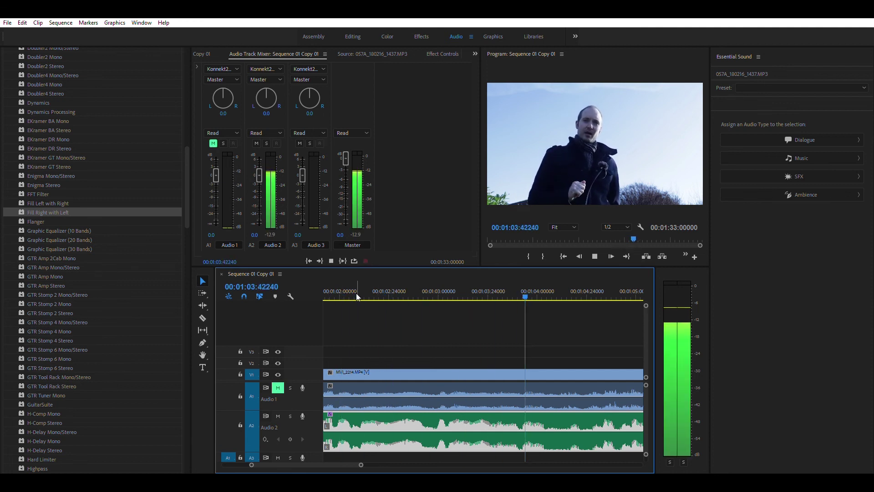
pyautogui.press('space')
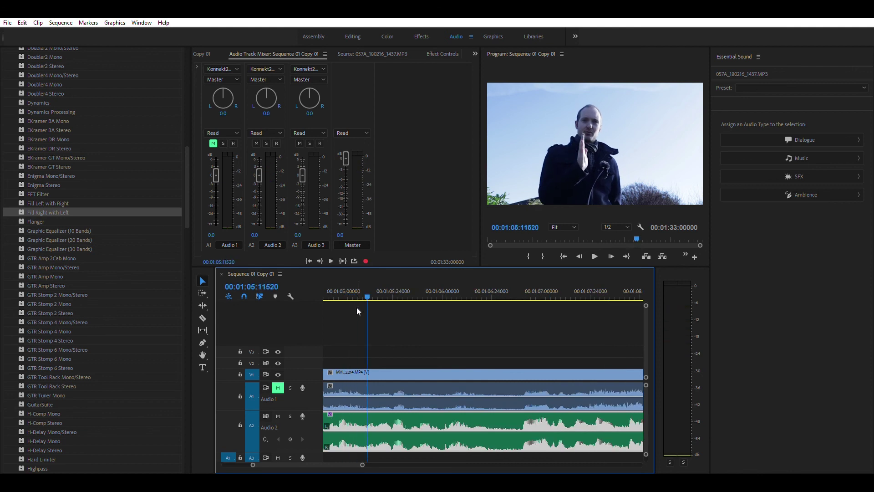